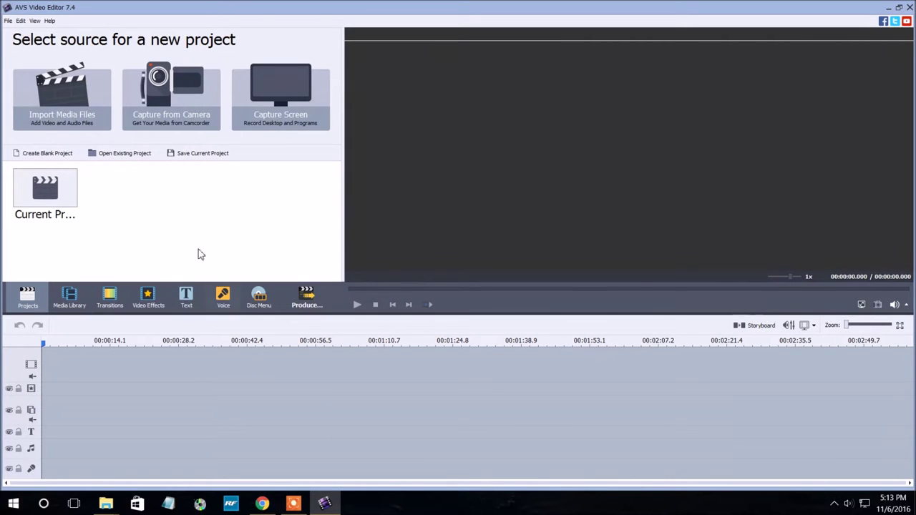
Step: Import Sun and Snow.mp4 into the media library and onto the video track
{"action": "left_click", "coordinate": [62, 106]}
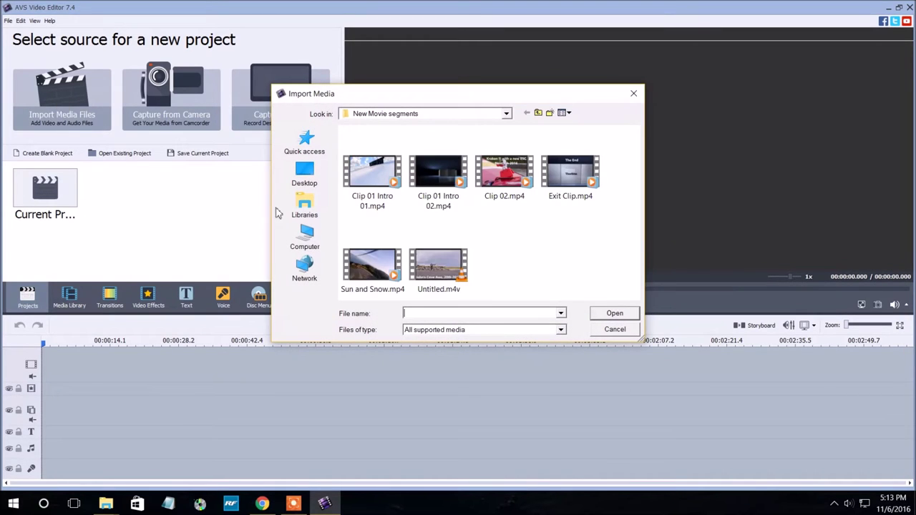
{"action": "double_click", "coordinate": [370, 269]}
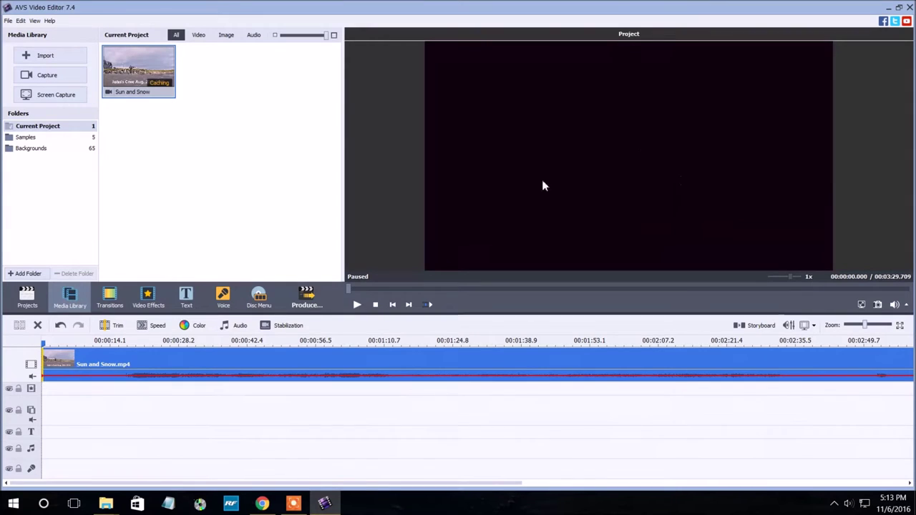
Step: Place the Snow video effect on the effects track, stretched from start to the clip's end
{"action": "left_click", "coordinate": [148, 297]}
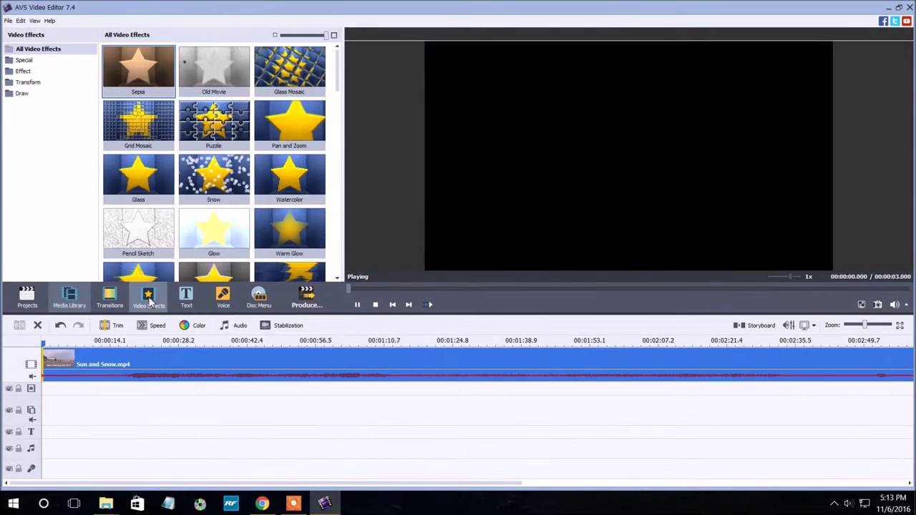
{"action": "left_click_drag", "start_coordinate": [208, 188], "coordinate": [119, 390]}
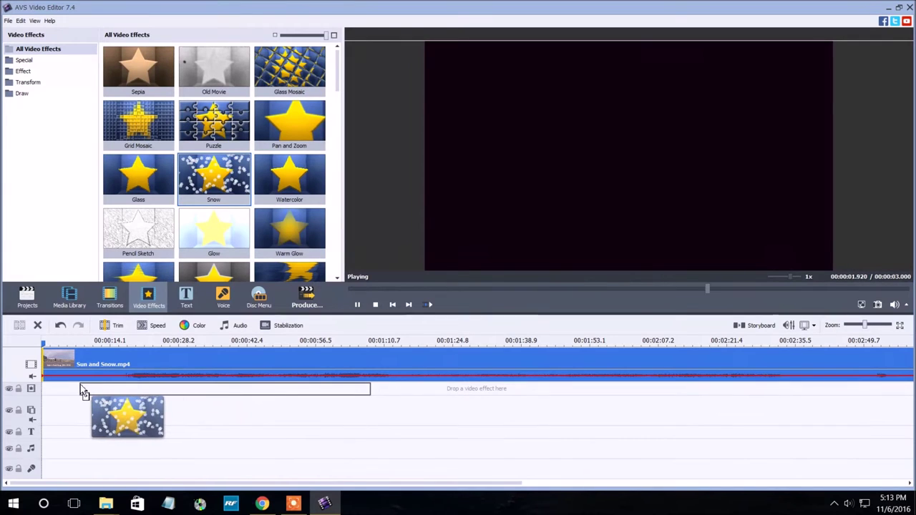
{"action": "left_click_drag", "start_coordinate": [120, 390], "coordinate": [80, 384]}
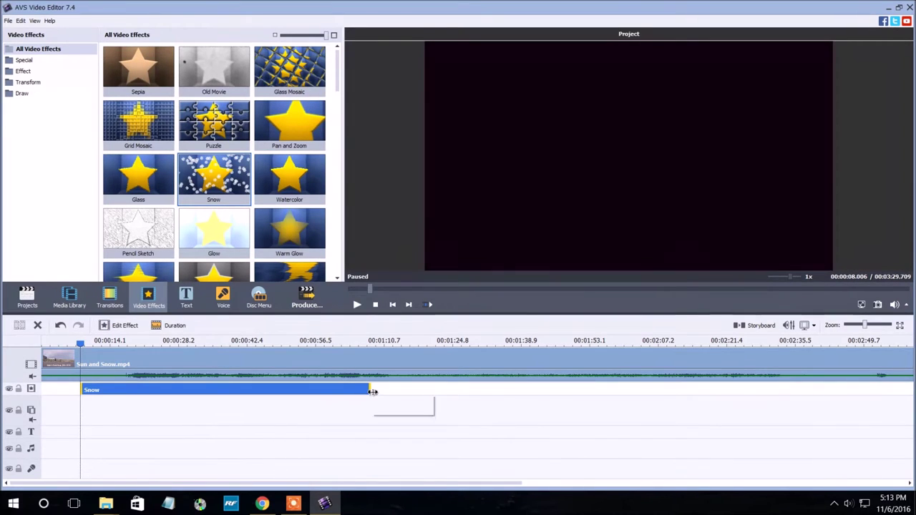
{"action": "left_click", "coordinate": [372, 391]}
{"action": "left_click_drag", "start_coordinate": [373, 391], "coordinate": [645, 425]}
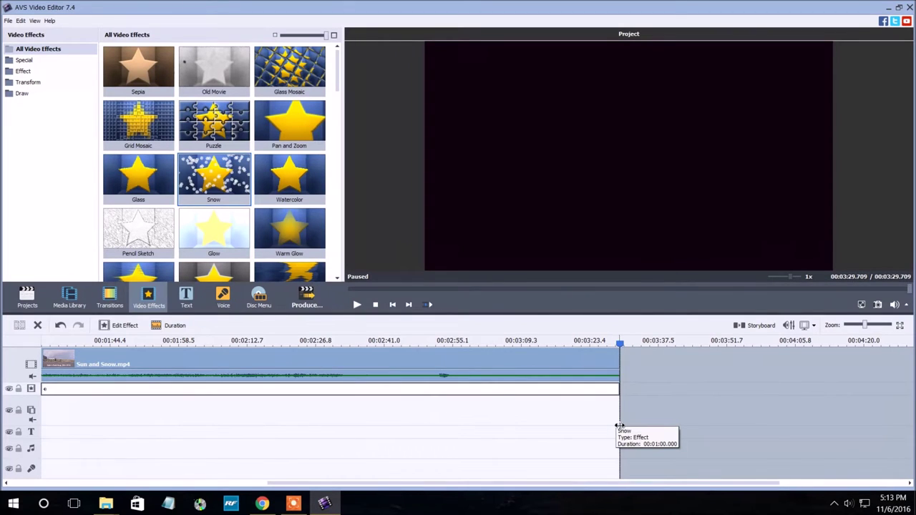
{"action": "left_click_drag", "start_coordinate": [645, 424], "coordinate": [620, 429]}
Step: Open the Snow effect's settings window via Edit Effect
{"action": "right_click", "coordinate": [313, 392]}
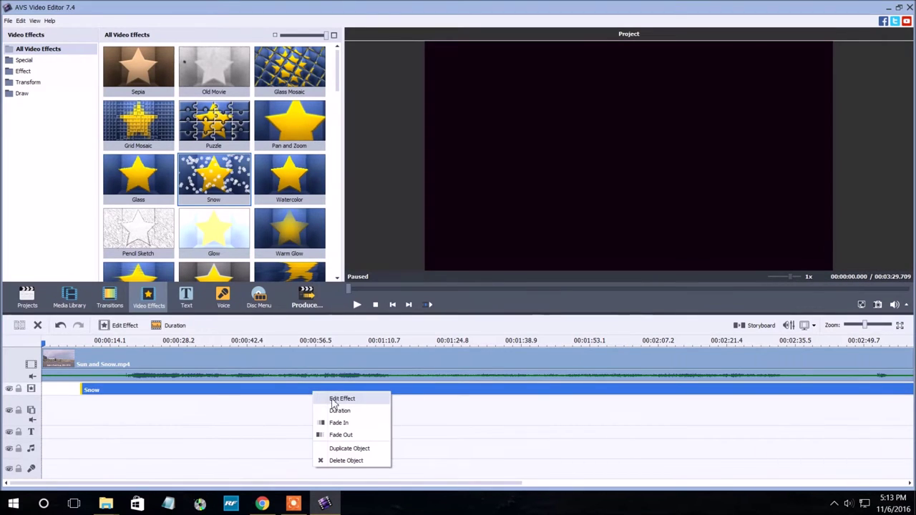
{"action": "left_click", "coordinate": [338, 423]}
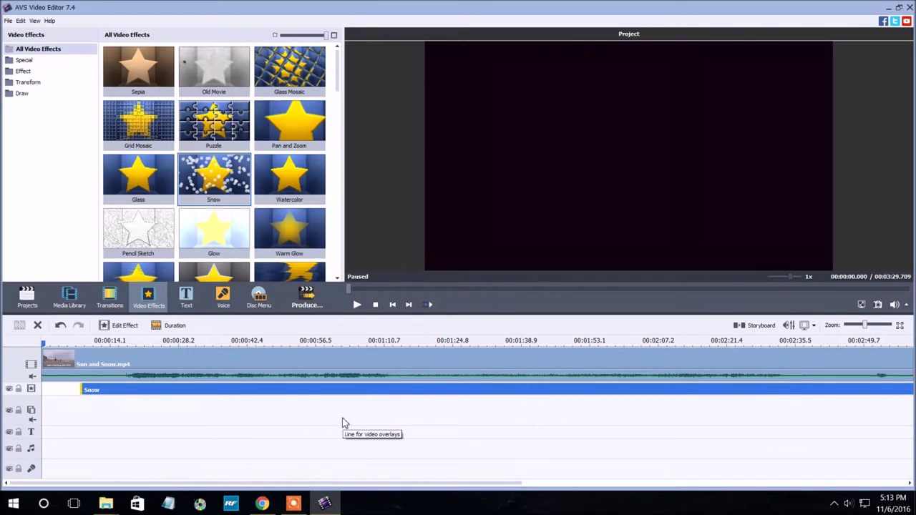
{"action": "right_click", "coordinate": [280, 395]}
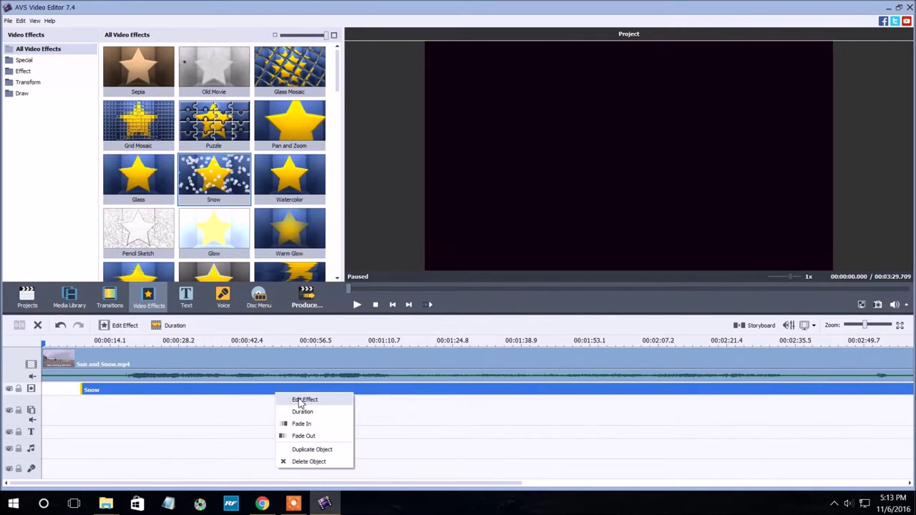
{"action": "left_click", "coordinate": [302, 399]}
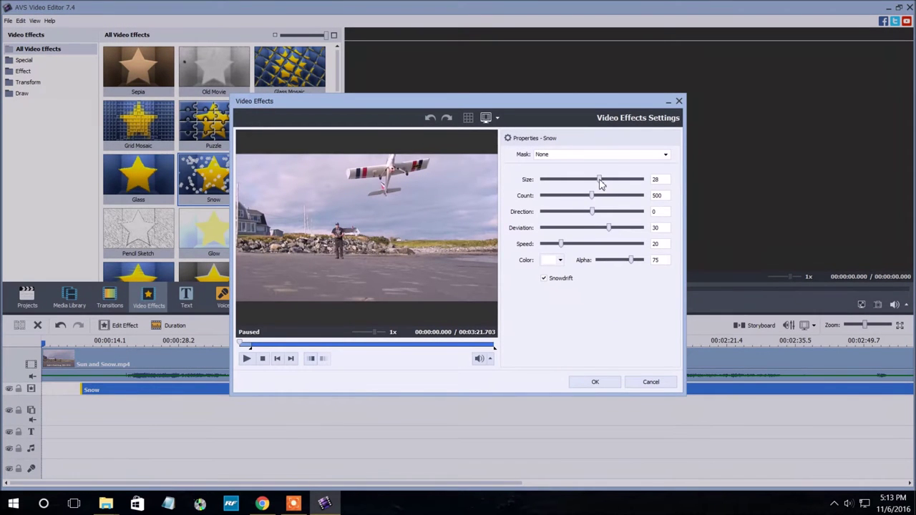
Step: Set Snow size small, count 1000, direction 21, deviation 37 and speed 68
{"action": "left_click_drag", "start_coordinate": [600, 182], "coordinate": [546, 183]}
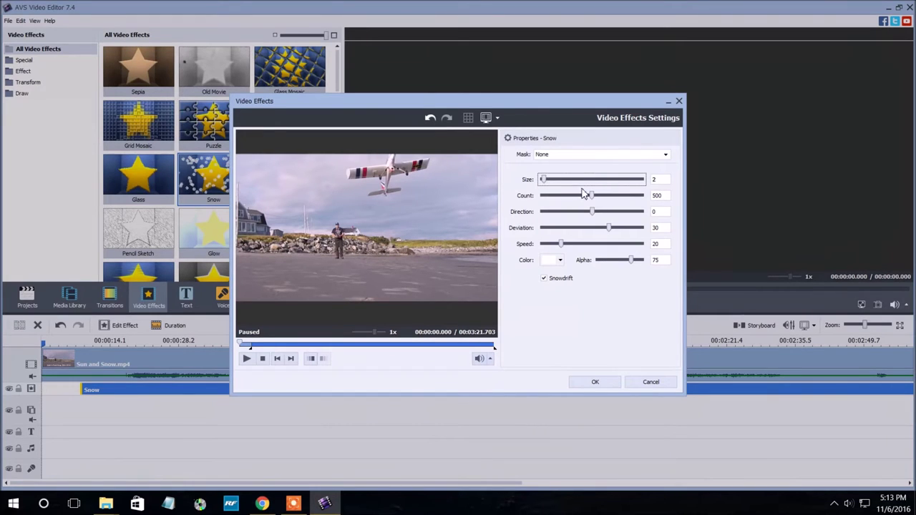
{"action": "left_click_drag", "start_coordinate": [592, 195], "coordinate": [643, 198]}
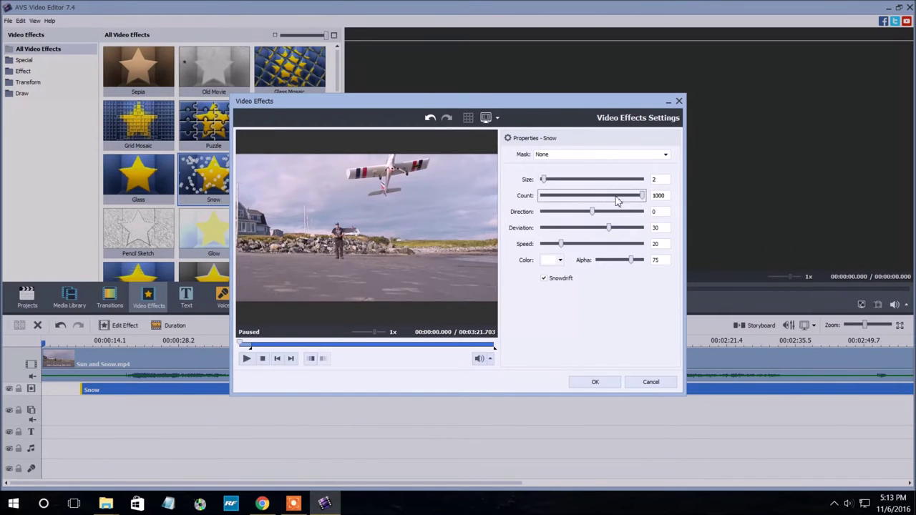
{"action": "mouse_move", "coordinate": [592, 212]}
{"action": "left_mouse_down"}
{"action": "mouse_move", "coordinate": [617, 217]}
{"action": "mouse_move", "coordinate": [627, 231]}
{"action": "left_mouse_up"}
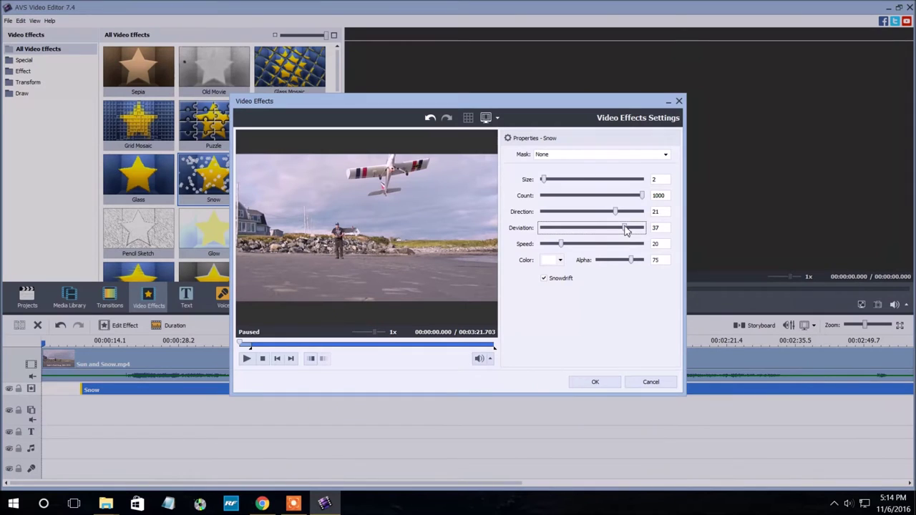
{"action": "left_click", "coordinate": [563, 245]}
{"action": "mouse_move", "coordinate": [563, 246]}
{"action": "left_mouse_down"}
{"action": "mouse_move", "coordinate": [623, 247]}
{"action": "mouse_move", "coordinate": [612, 248]}
{"action": "left_mouse_up"}
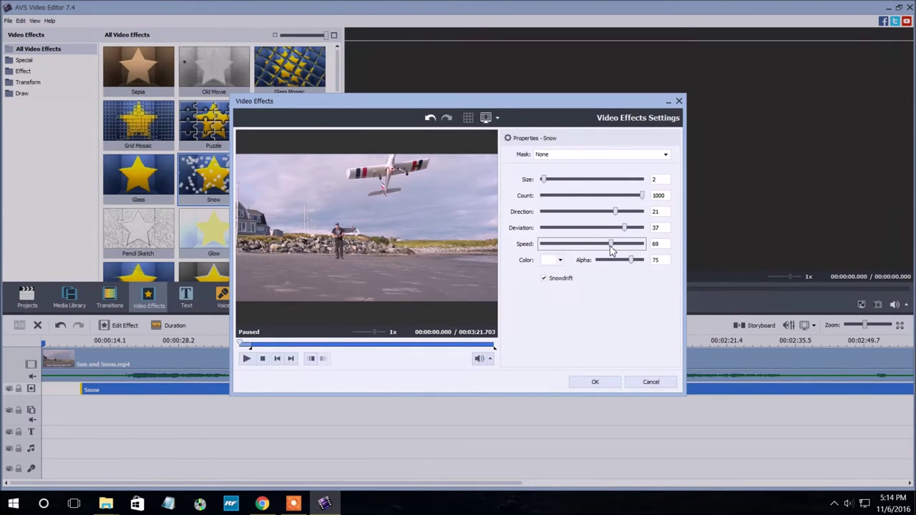
Step: Push snowflake size down to 1, turn Snowdrift off, and start the preview
{"action": "left_click", "coordinate": [545, 181]}
{"action": "left_click_drag", "start_coordinate": [545, 183], "coordinate": [546, 184]}
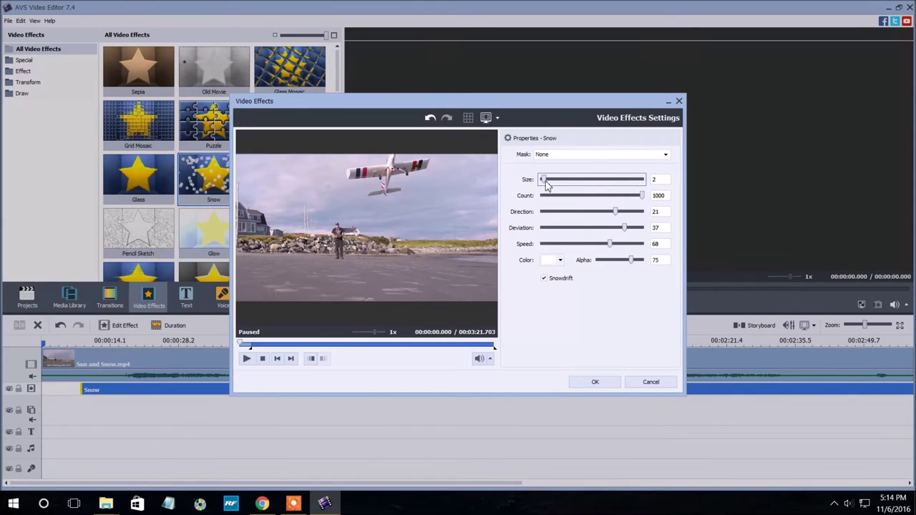
{"action": "left_click_drag", "start_coordinate": [547, 184], "coordinate": [546, 184]}
{"action": "left_click", "coordinate": [544, 279]}
{"action": "left_click", "coordinate": [246, 358]}
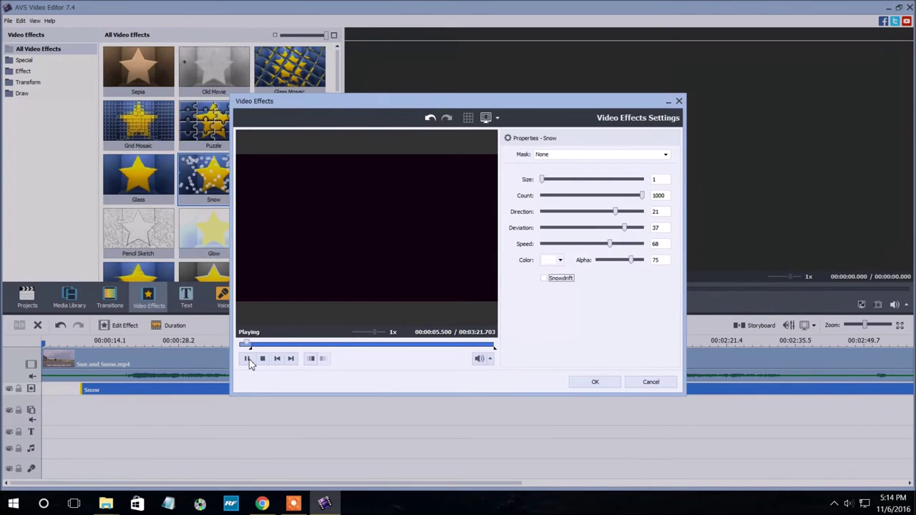
Step: Review the snow preview with pause and play, then accept the Snow settings with OK
{"action": "left_click", "coordinate": [248, 362]}
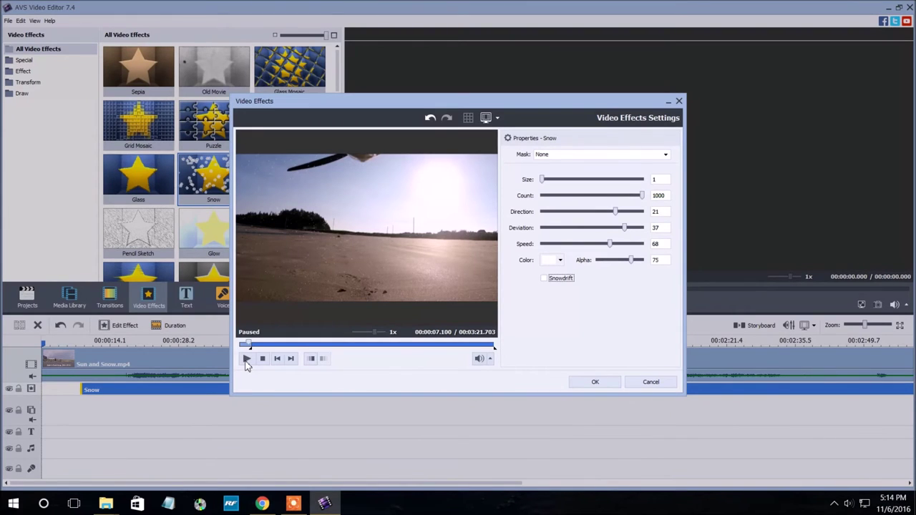
{"action": "left_click", "coordinate": [246, 360]}
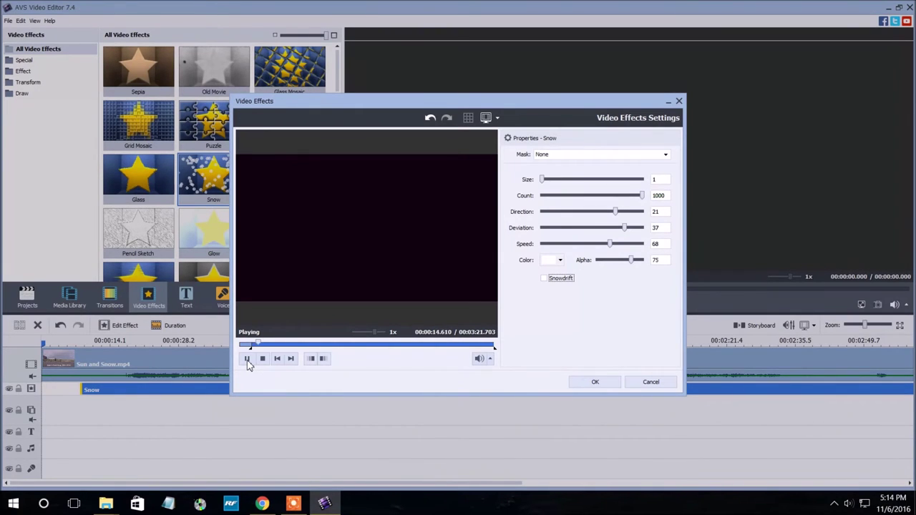
{"action": "left_click", "coordinate": [247, 360]}
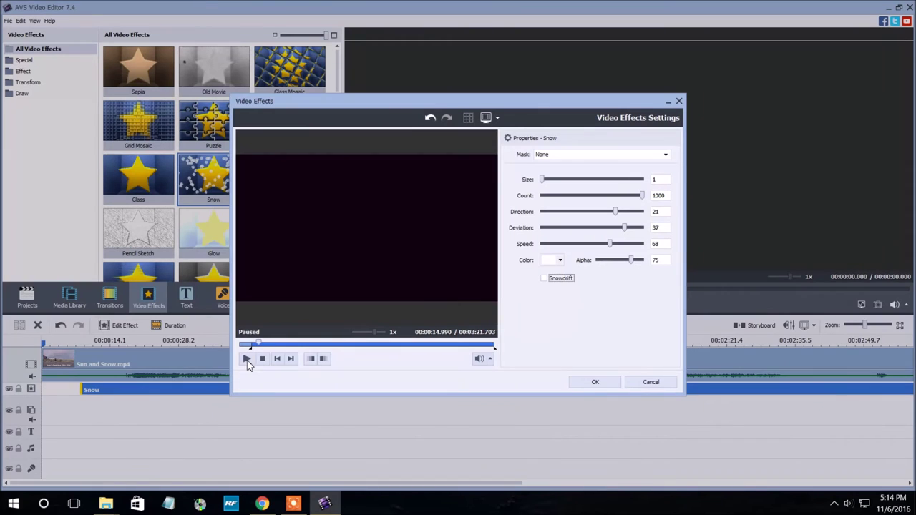
{"action": "left_click", "coordinate": [599, 383]}
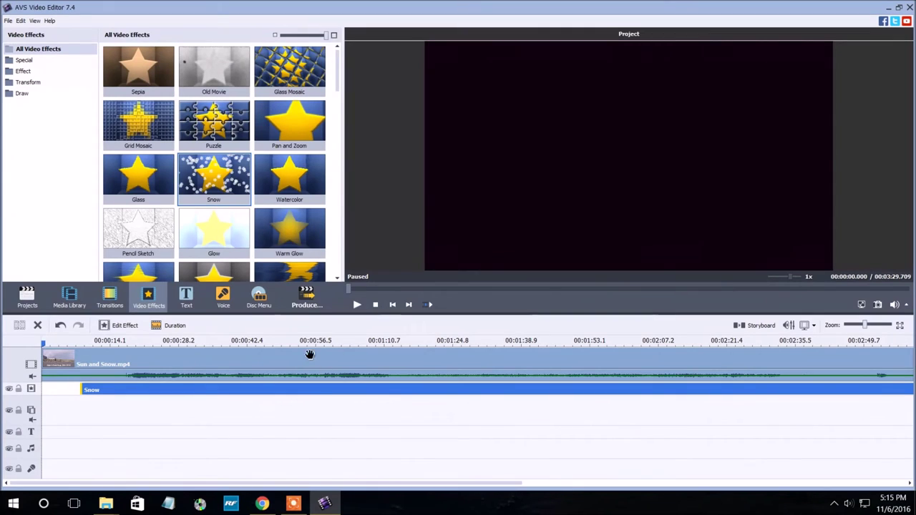
Step: Open the Produce wizard and choose File output to reach the MP4 format options
{"action": "left_click", "coordinate": [307, 306]}
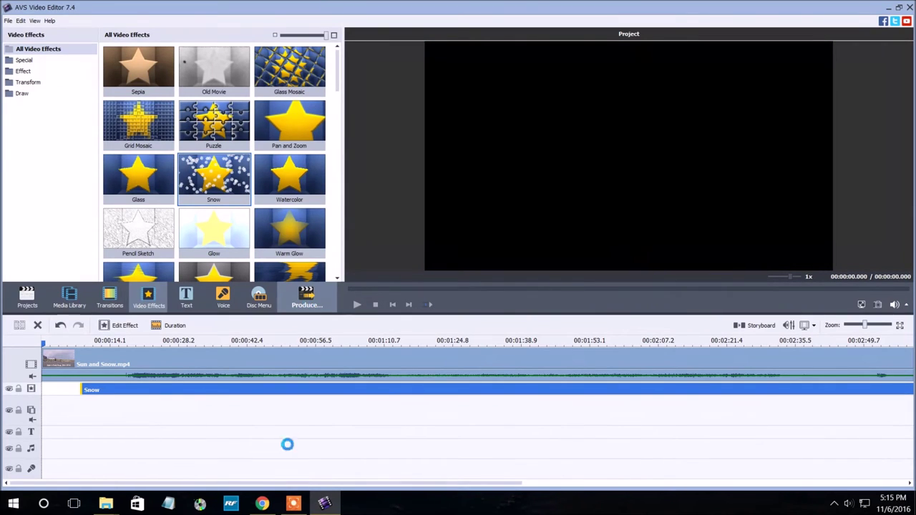
{"action": "left_click", "coordinate": [293, 503]}
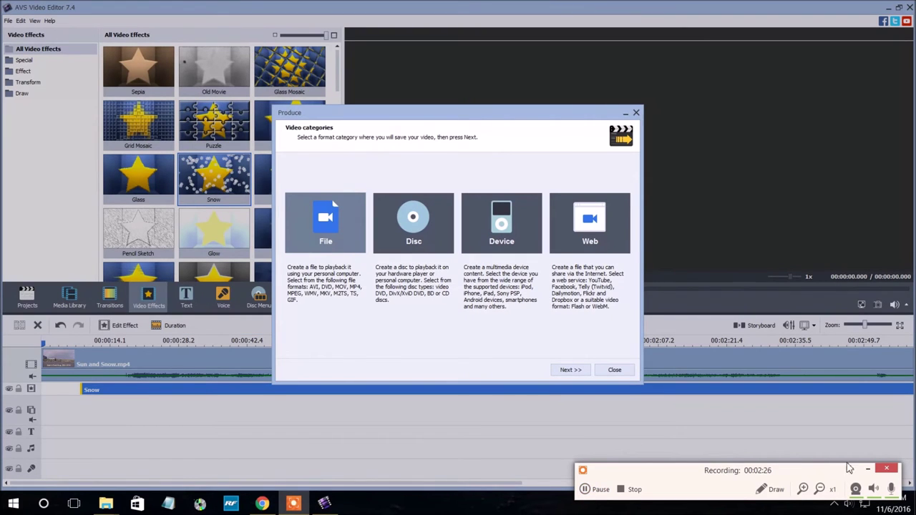
{"action": "left_click", "coordinate": [867, 470]}
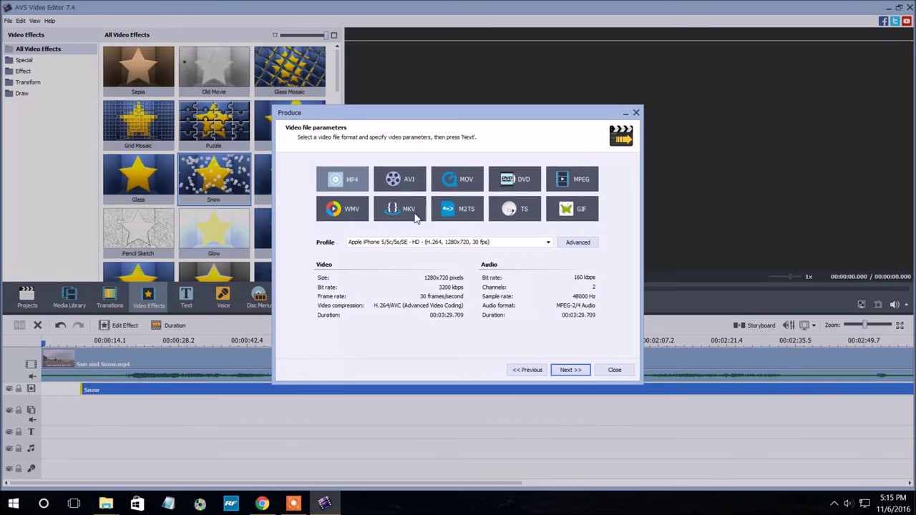
Step: Choose the iPhone 6s/7/SE 4K UHD MP4 profile and set audio bitrate to 192 kbps
{"action": "left_click", "coordinate": [520, 244]}
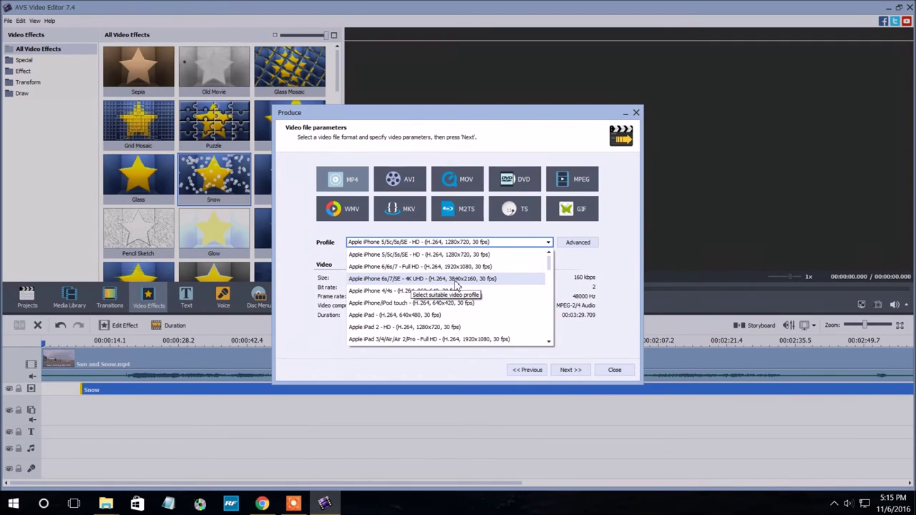
{"action": "left_click", "coordinate": [457, 281]}
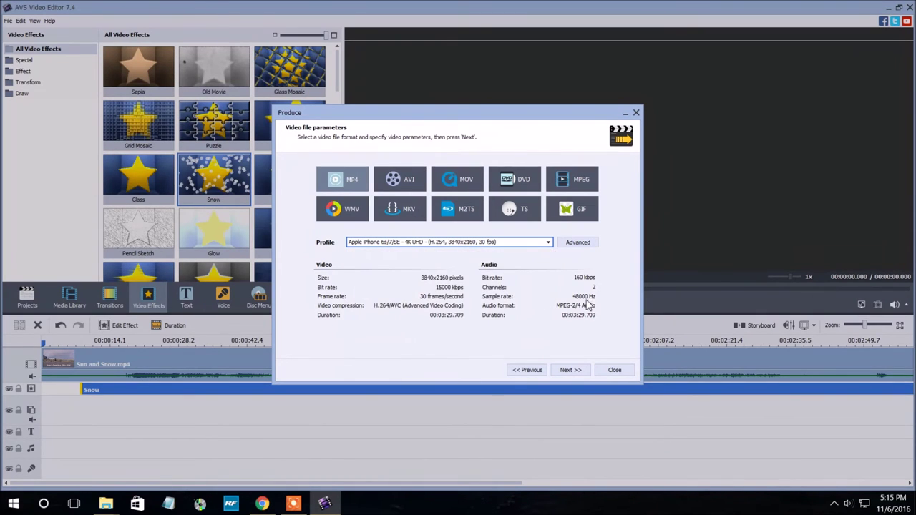
{"action": "left_click", "coordinate": [577, 243]}
{"action": "left_click", "coordinate": [571, 323]}
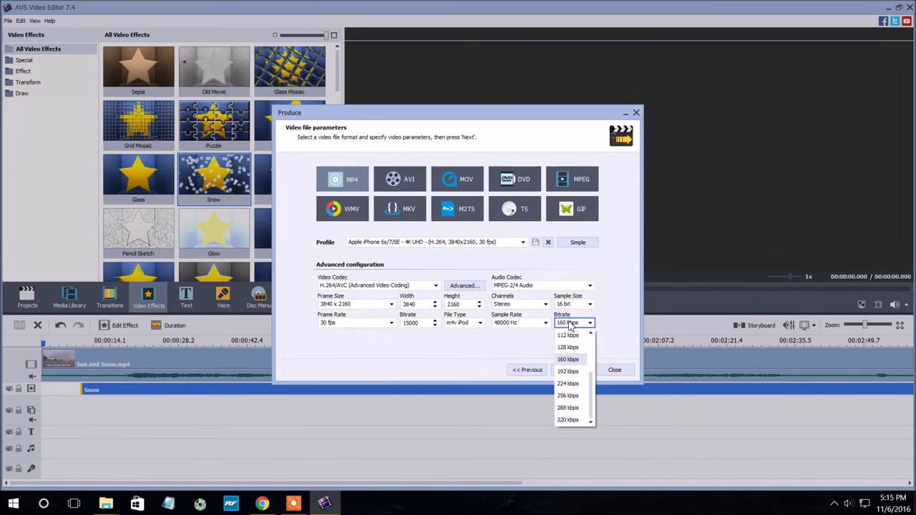
{"action": "left_click", "coordinate": [569, 372]}
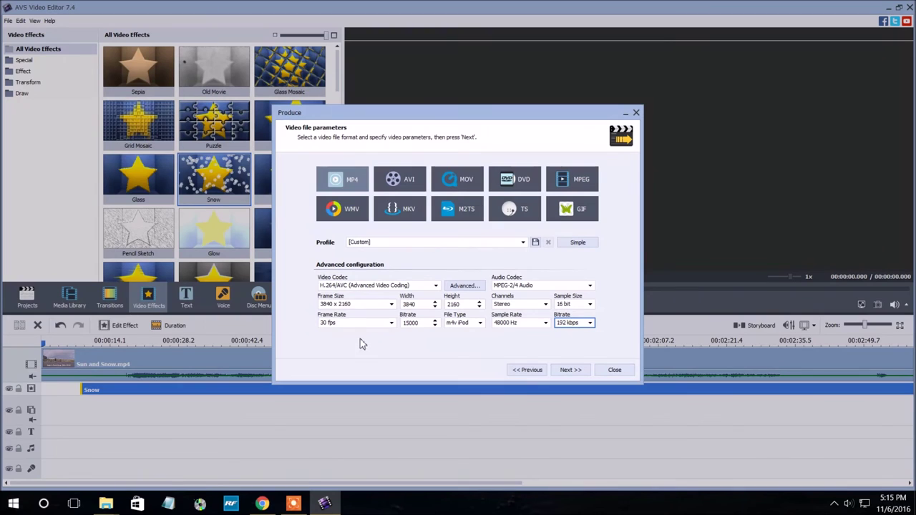
Step: On the output page, set the final action to Play sound
{"action": "left_click", "coordinate": [573, 370]}
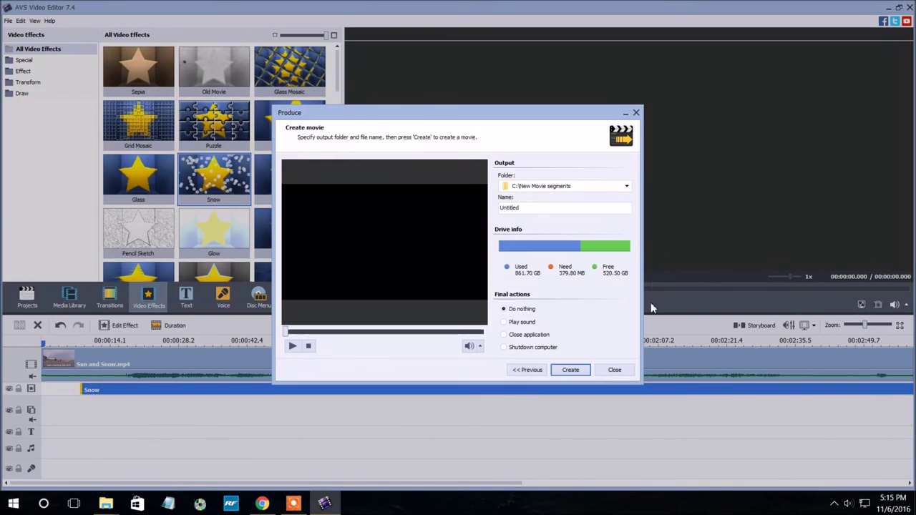
{"action": "double_click", "coordinate": [540, 208]}
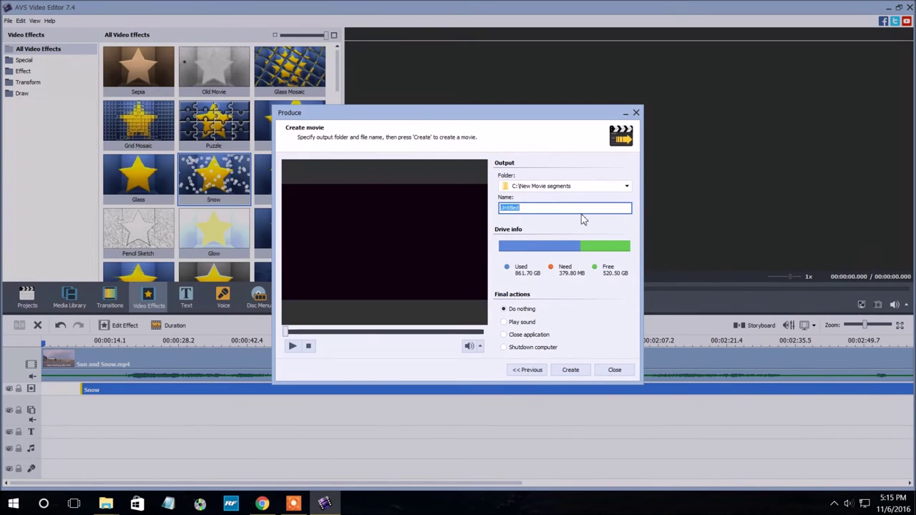
{"action": "left_click", "coordinate": [504, 323]}
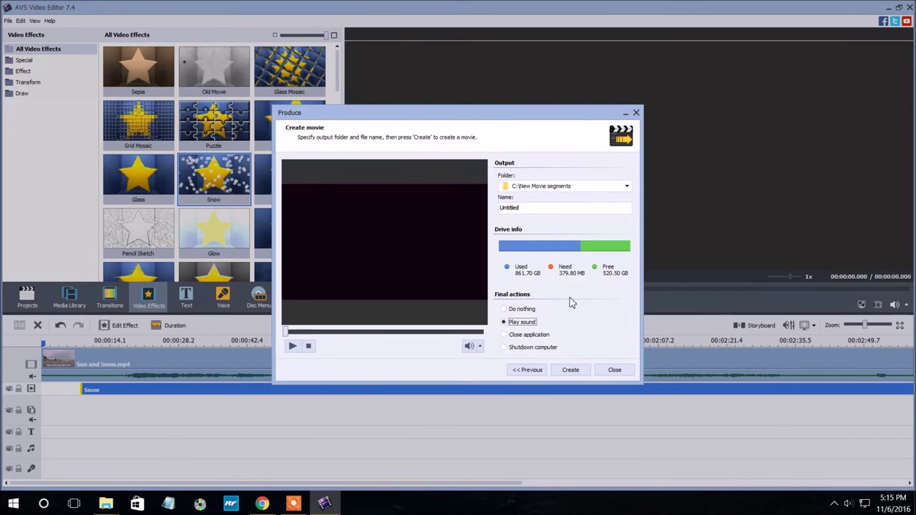
Step: Switch the output format to AVI and return to the output page
{"action": "left_click", "coordinate": [529, 370]}
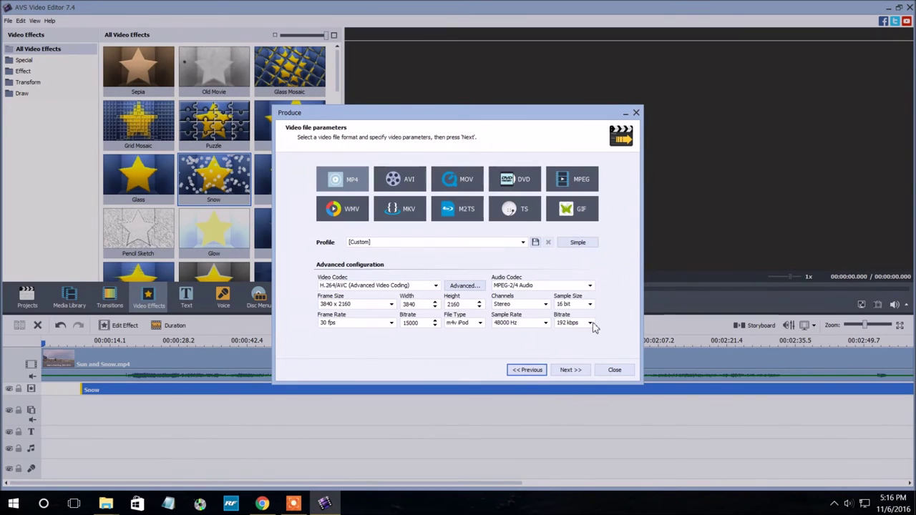
{"action": "left_click", "coordinate": [408, 180]}
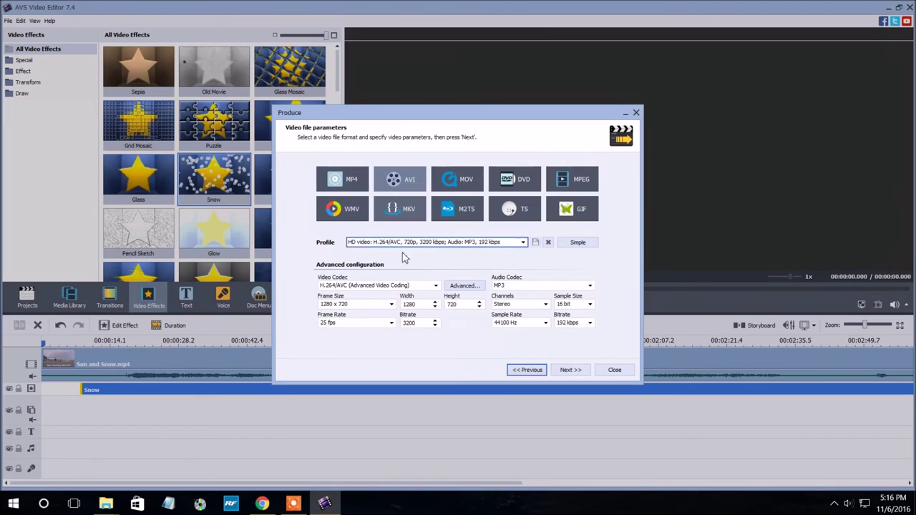
{"action": "left_click", "coordinate": [570, 370]}
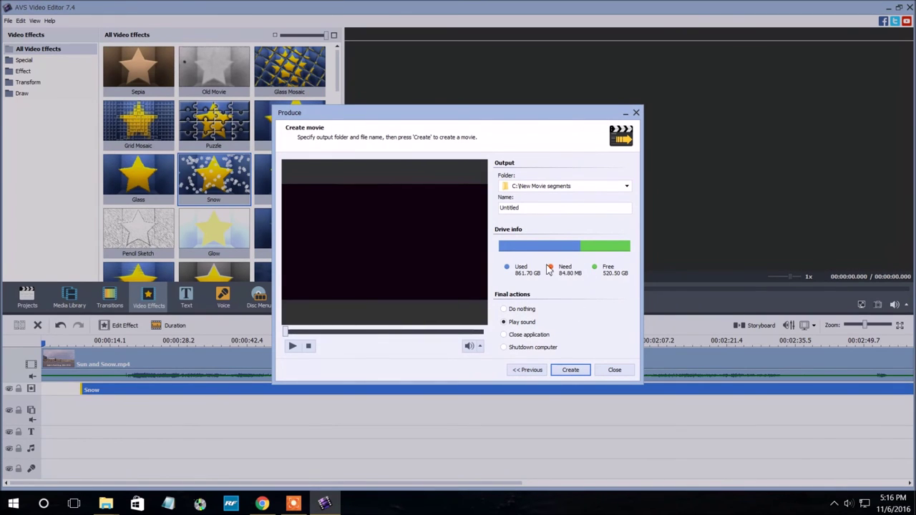
Step: Restore MP4 with the iPhone 6s/7/SE 4K UHD profile and select the Untitled file name
{"action": "left_click", "coordinate": [529, 370]}
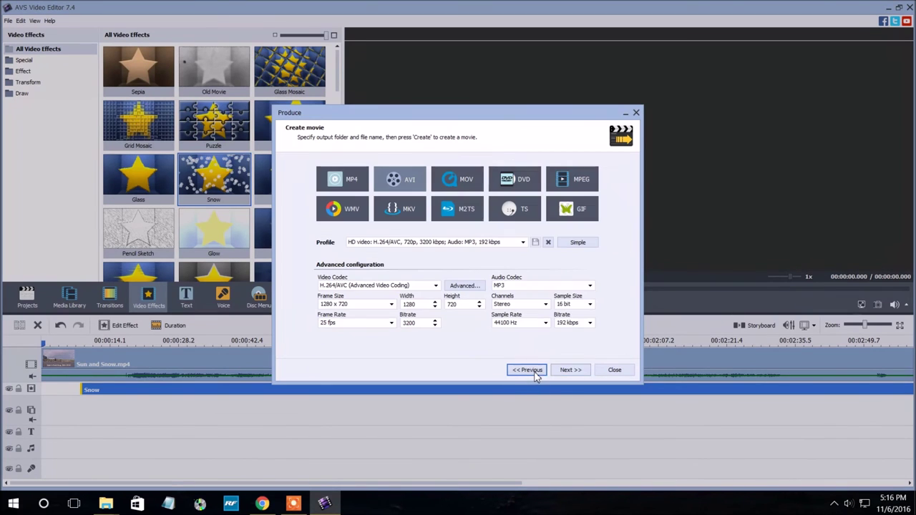
{"action": "left_click", "coordinate": [453, 244]}
{"action": "left_click", "coordinate": [350, 180]}
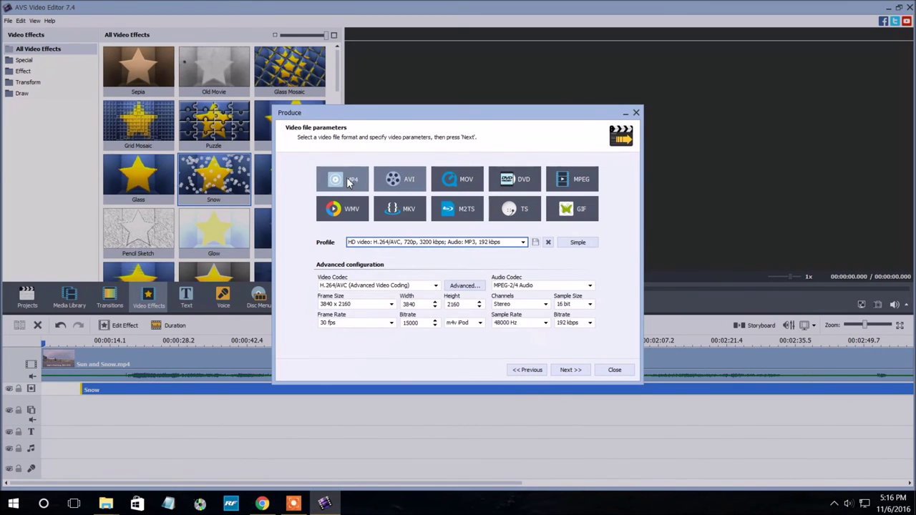
{"action": "left_click", "coordinate": [464, 245]}
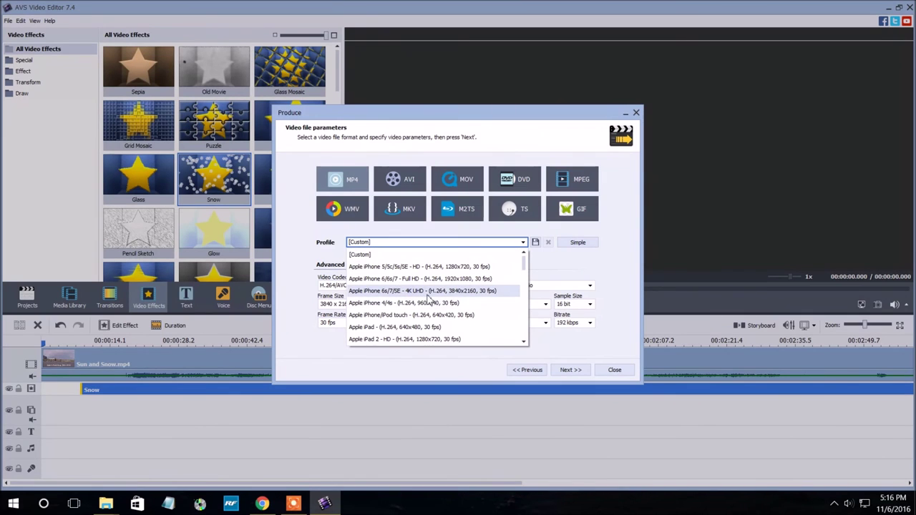
{"action": "left_click", "coordinate": [578, 374]}
{"action": "left_click", "coordinate": [521, 207]}
{"action": "double_click", "coordinate": [539, 208]}
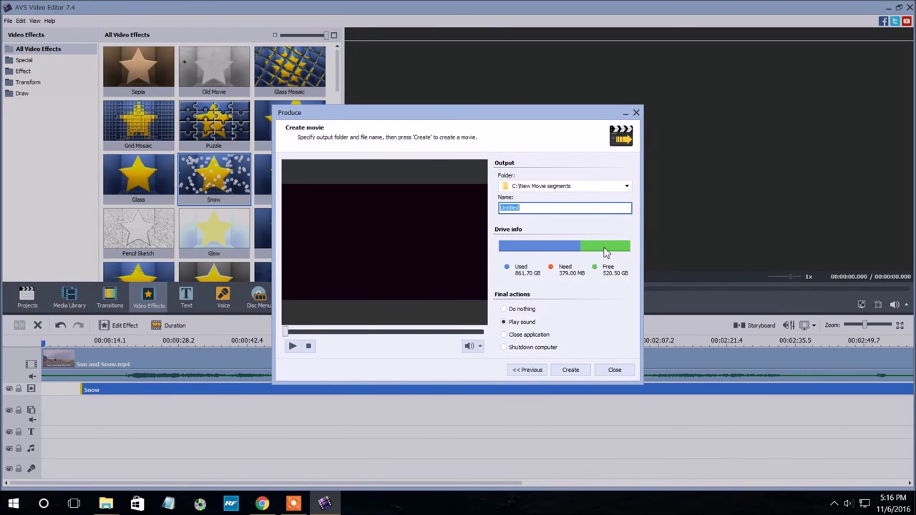
Step: Create the movie, replacing Untitled.m4v, and toggle Show preview off and back on
{"action": "left_click", "coordinate": [579, 374]}
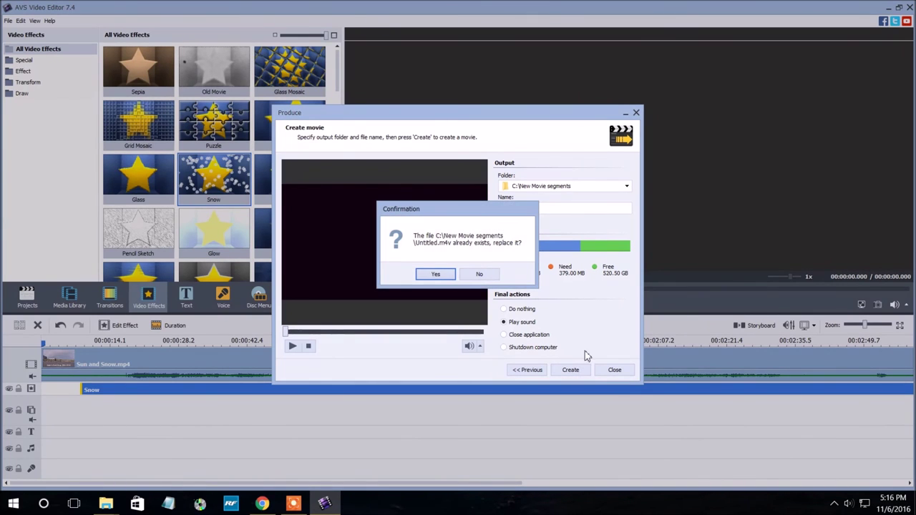
{"action": "left_click", "coordinate": [438, 275]}
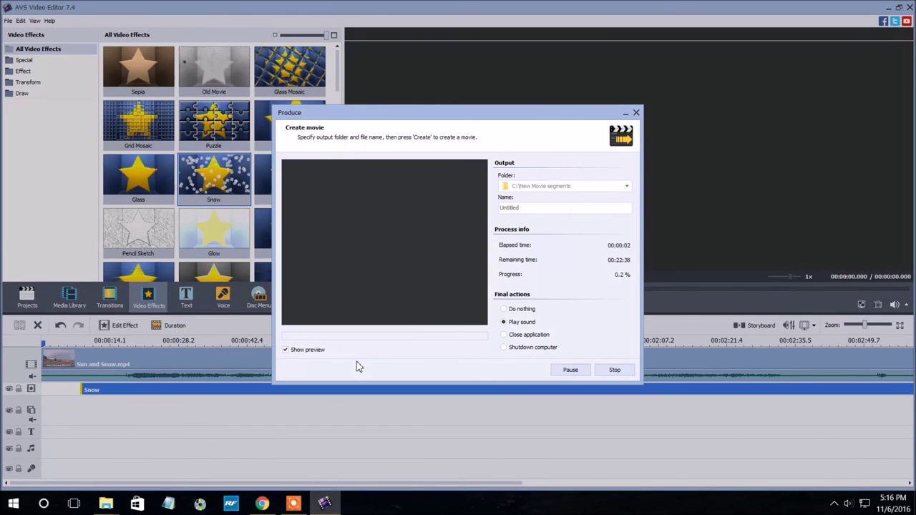
{"action": "left_click", "coordinate": [285, 350]}
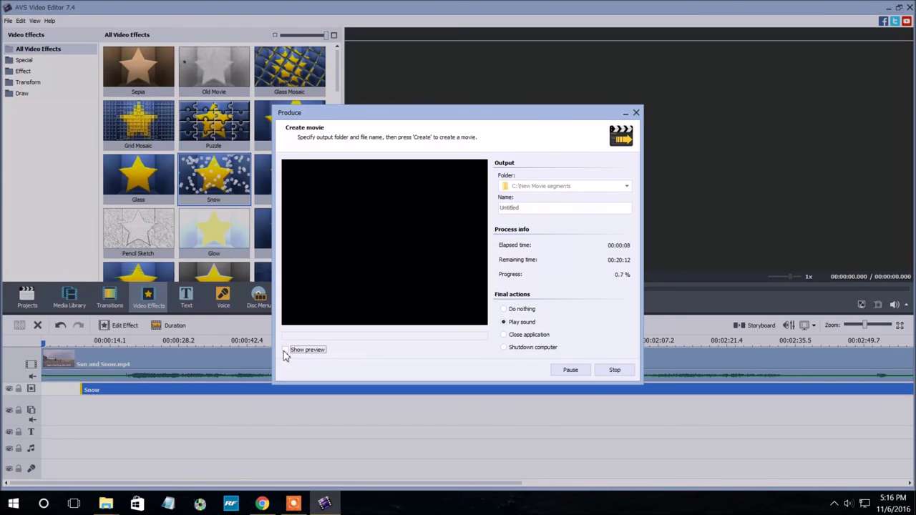
{"action": "left_click", "coordinate": [285, 350]}
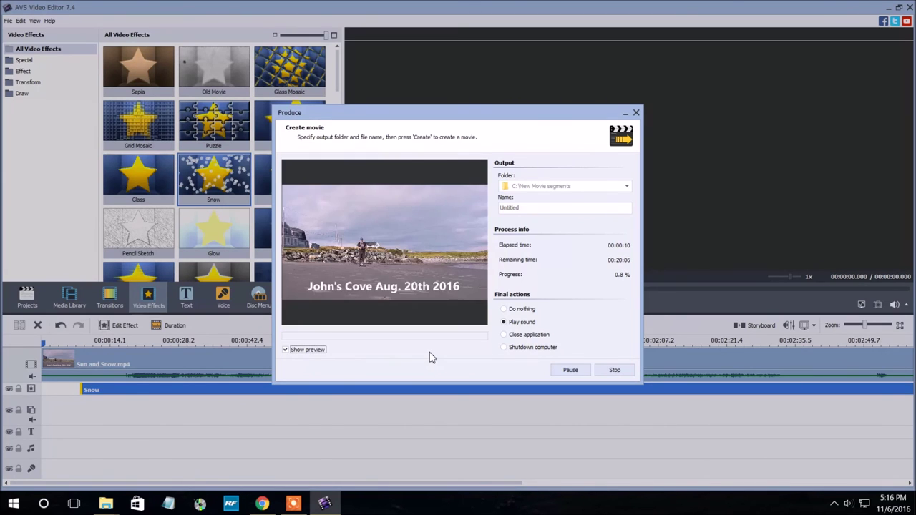